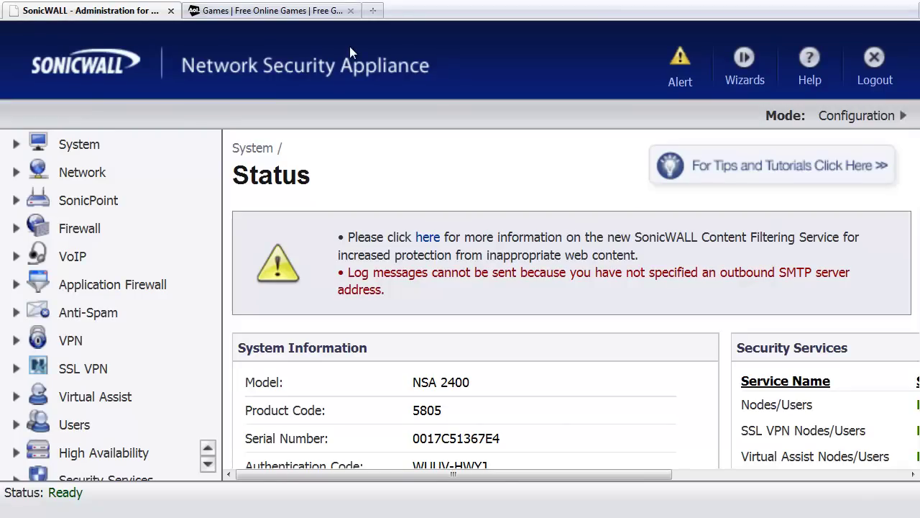
Step: View the games.com site in the other browser tab and return to the SonicWALL administration page
click(295, 12)
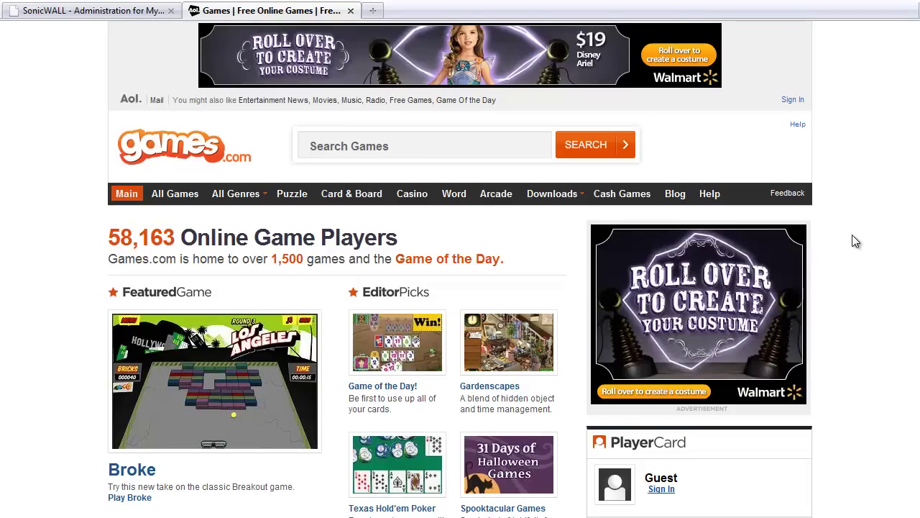
click(111, 12)
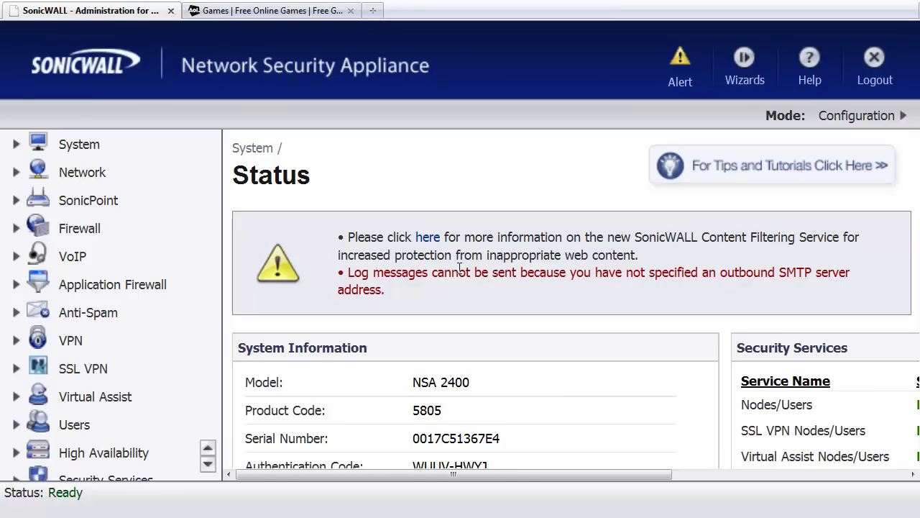
Step: Open the SonicWALL CFS configuration from the Content Filter page of Security Services
click(208, 464)
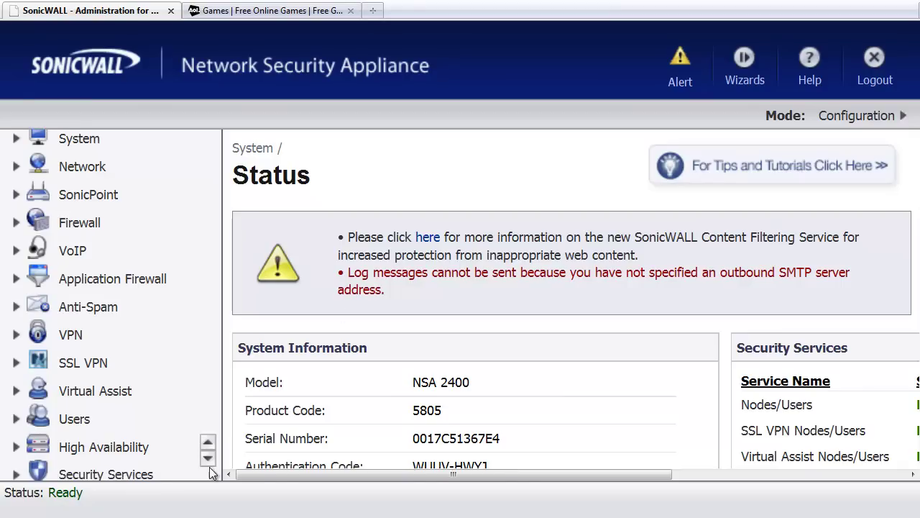
click(208, 460)
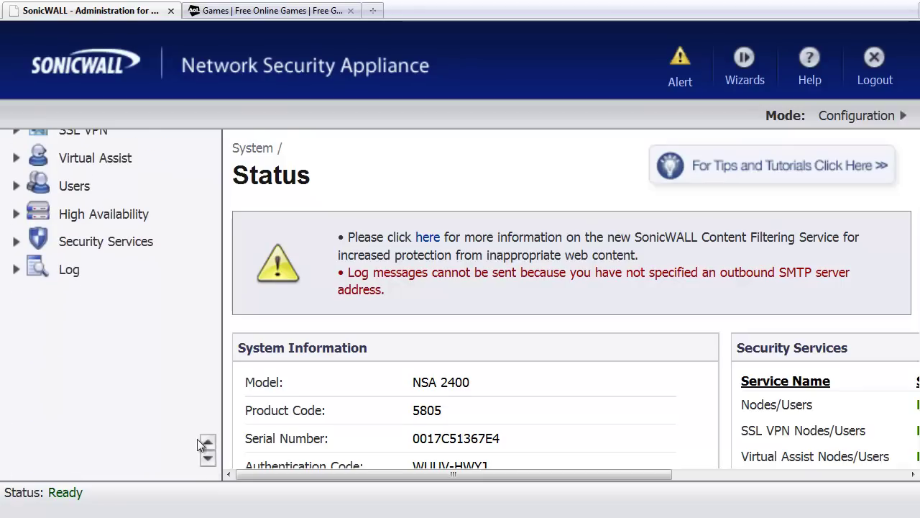
click(100, 244)
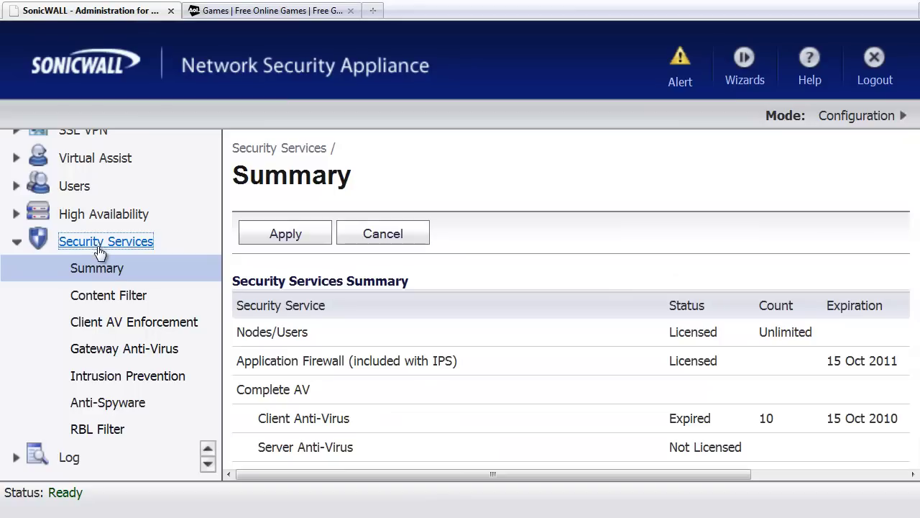
click(111, 302)
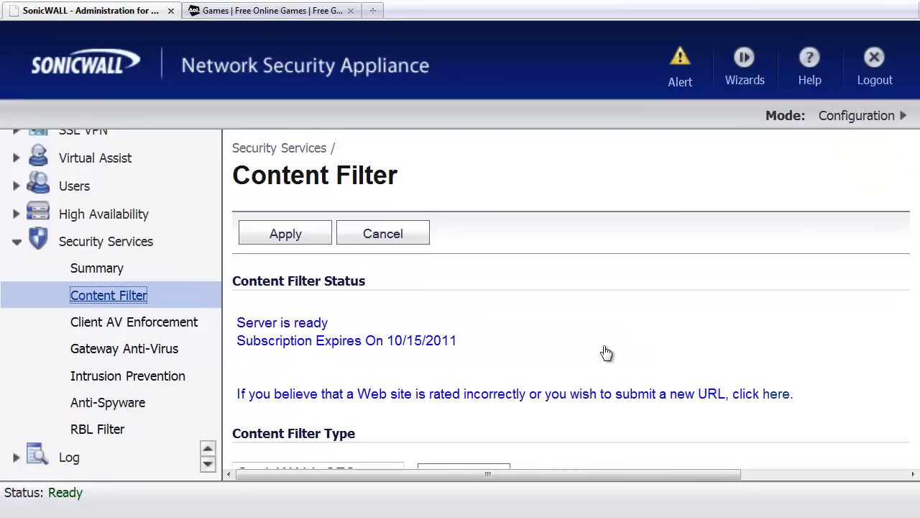
scroll(606, 352, down, 3)
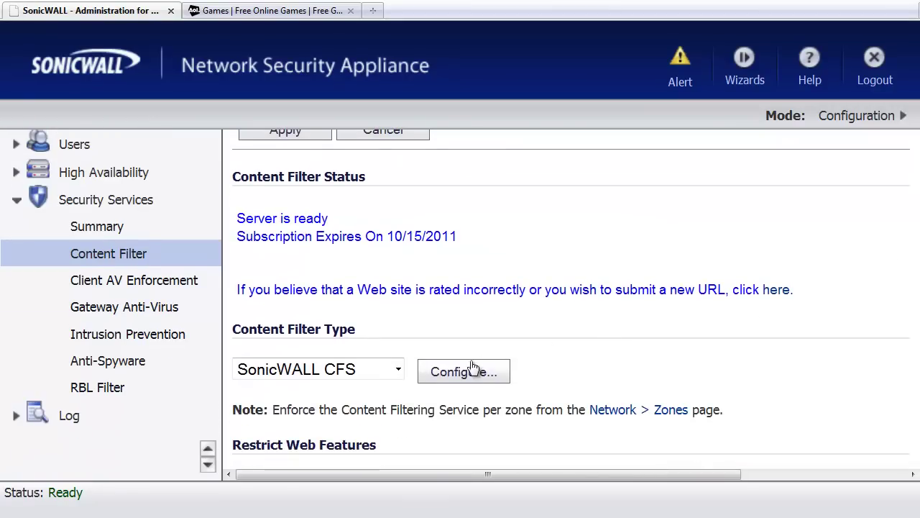
click(469, 373)
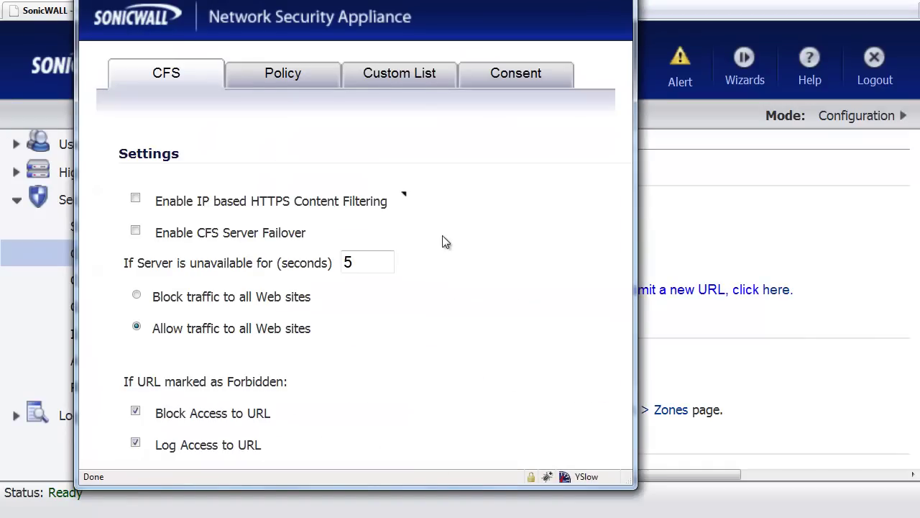
Step: Add games.com to the Forbidden Domains in the CFS custom list and save the content filter configuration
click(407, 81)
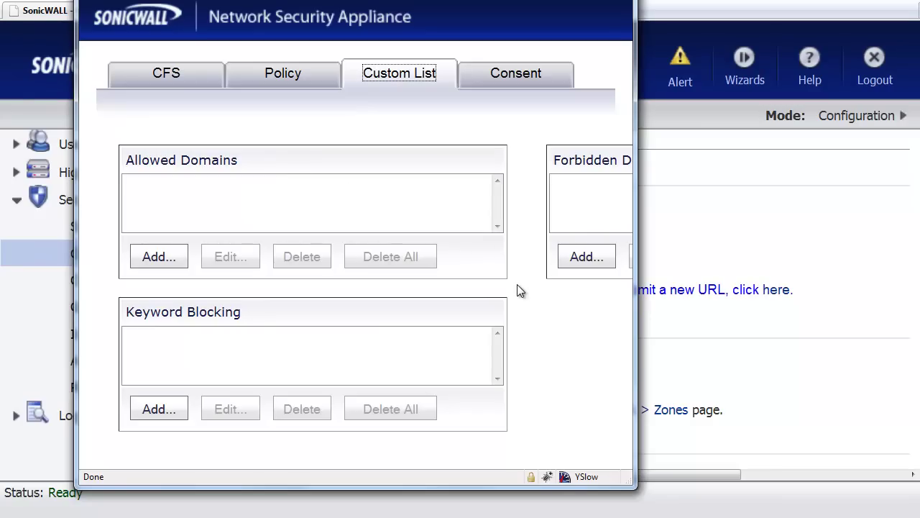
scroll(524, 285, right, 5)
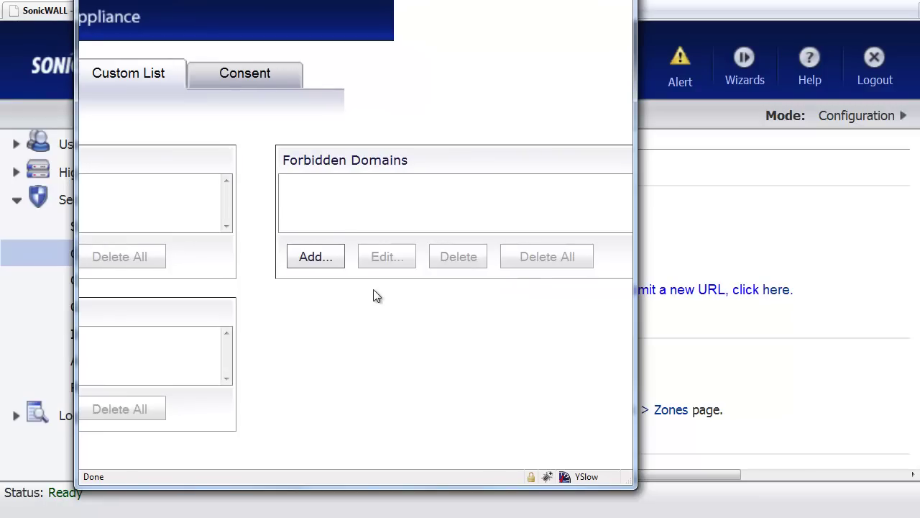
click(318, 260)
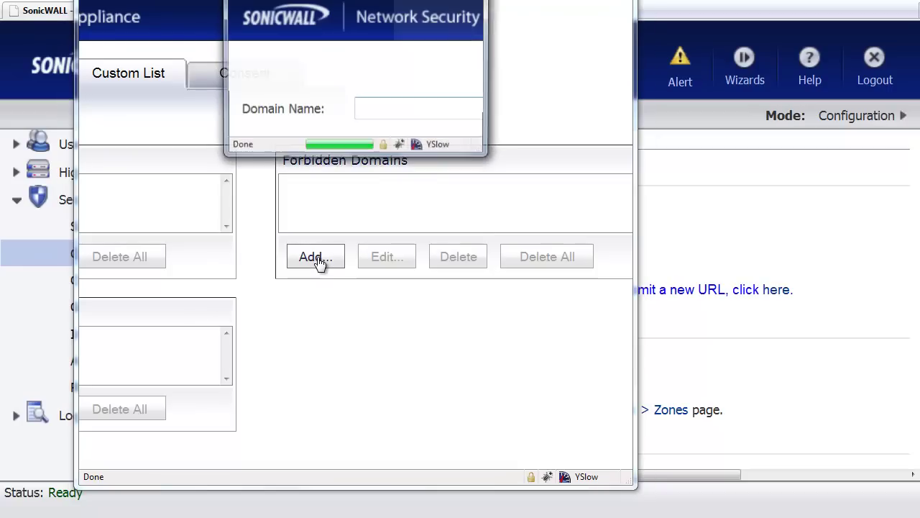
click(394, 109)
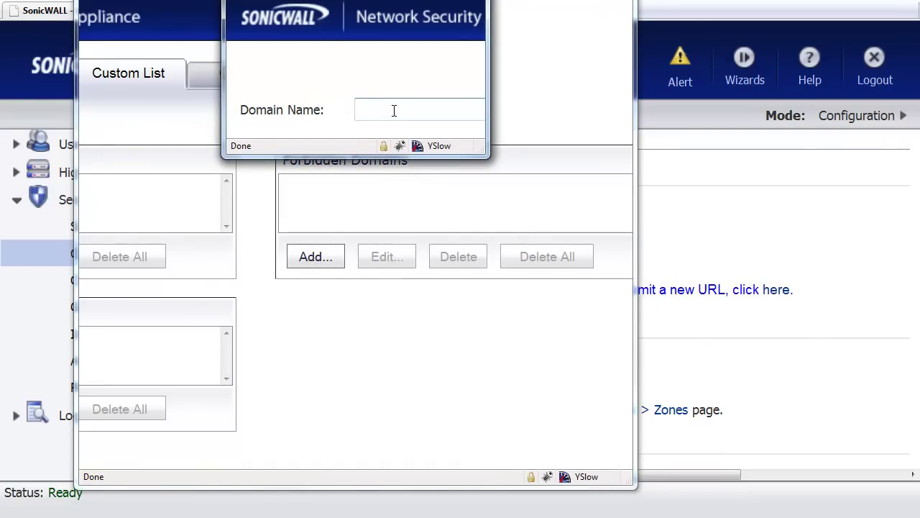
text(games.com)
scroll(393, 110, down, 1)
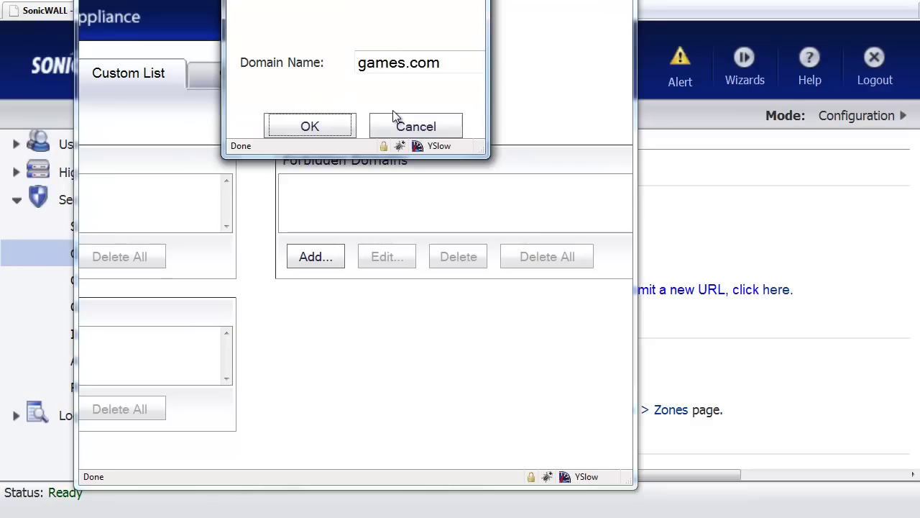
click(310, 129)
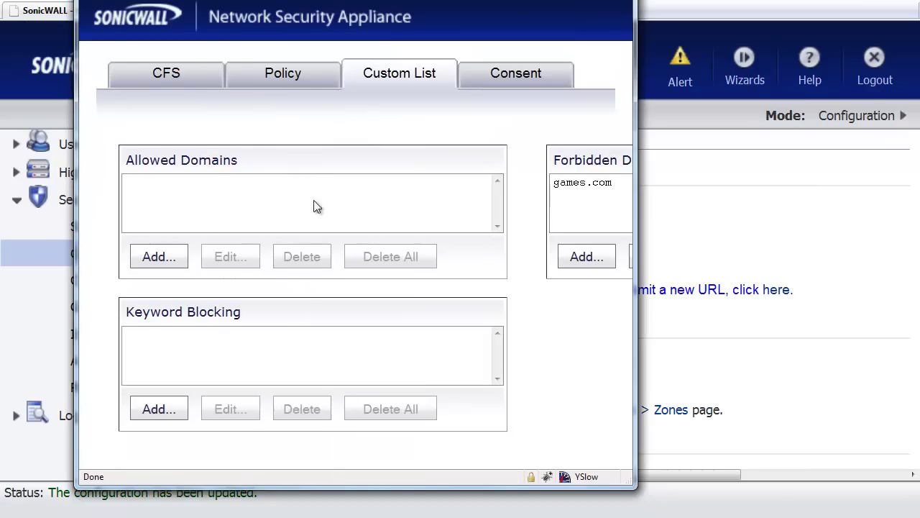
scroll(541, 385, down, 1)
scroll(541, 387, down, 3)
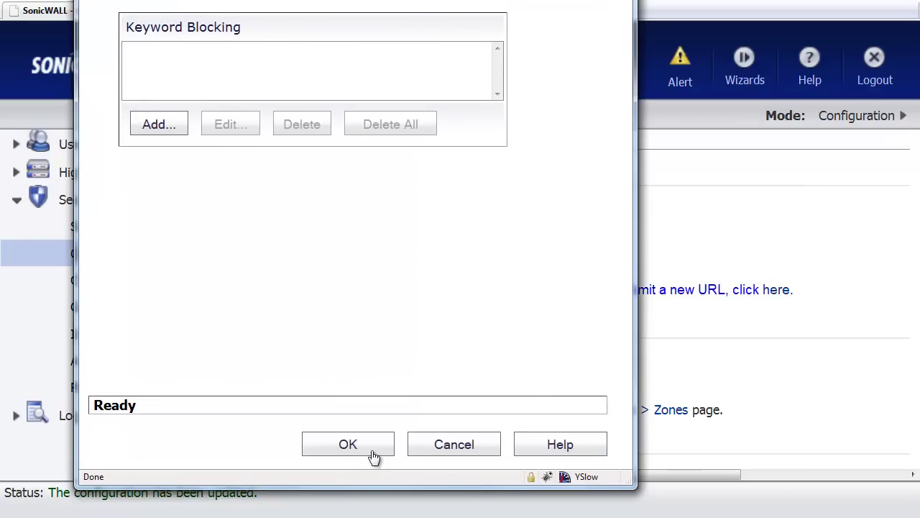
click(348, 444)
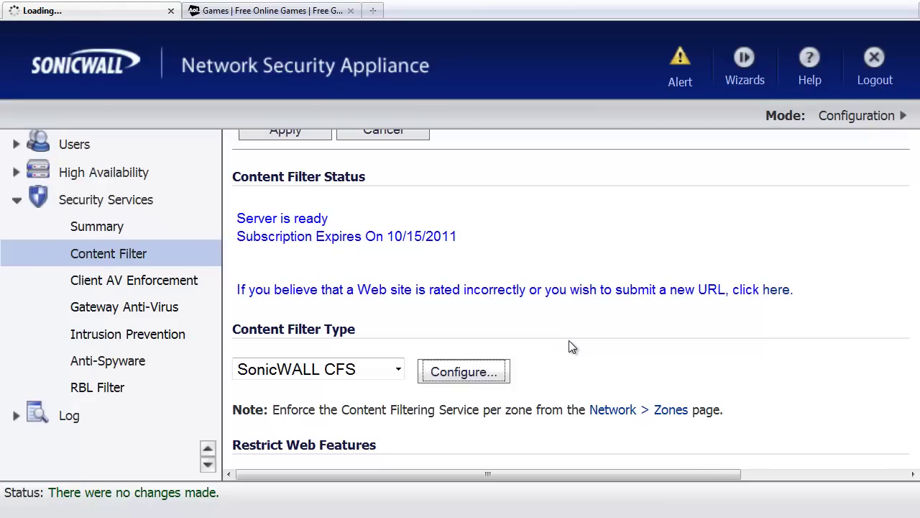
Step: Open the Network Zones page and locate the LAN and WLAN zones in the zone settings
click(624, 413)
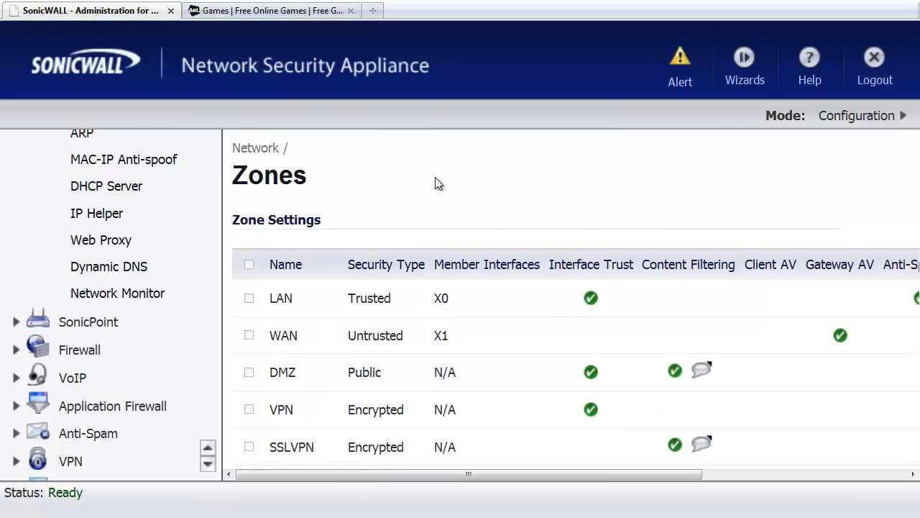
scroll(438, 184, down, 1)
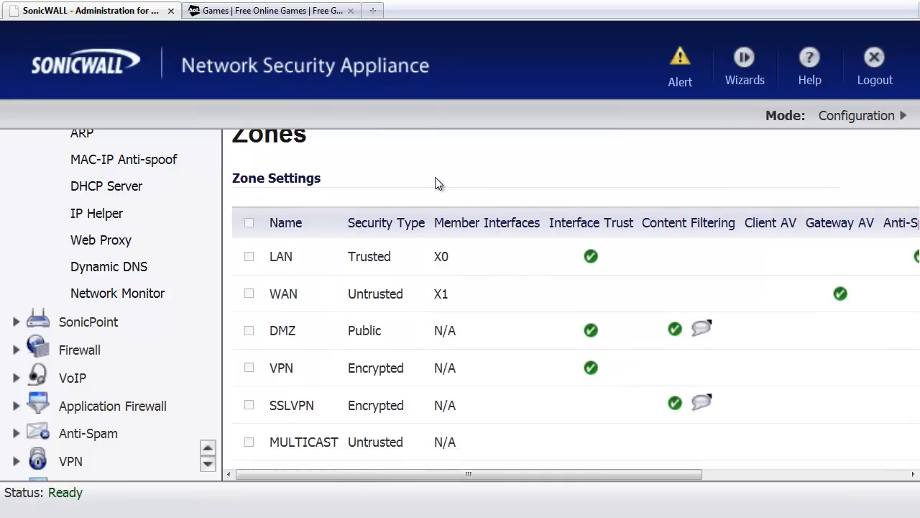
double_click(281, 256)
scroll(281, 256, down, 2)
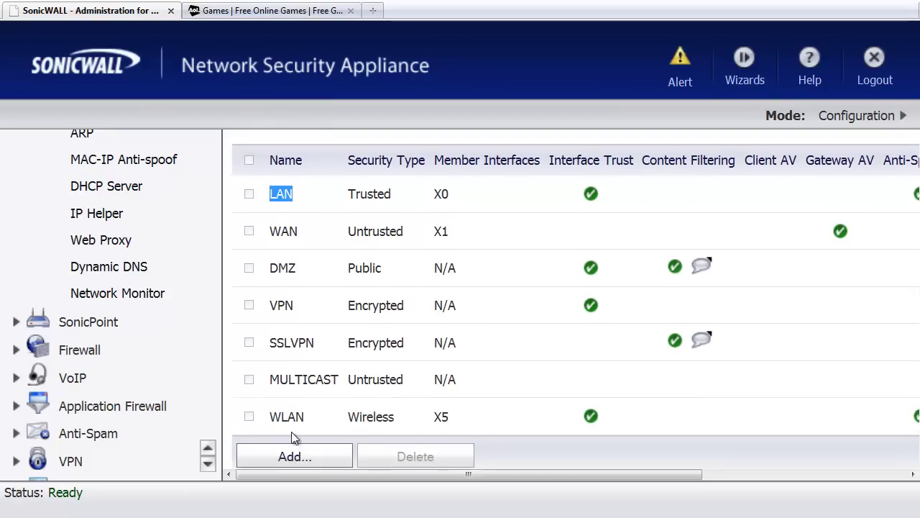
double_click(293, 419)
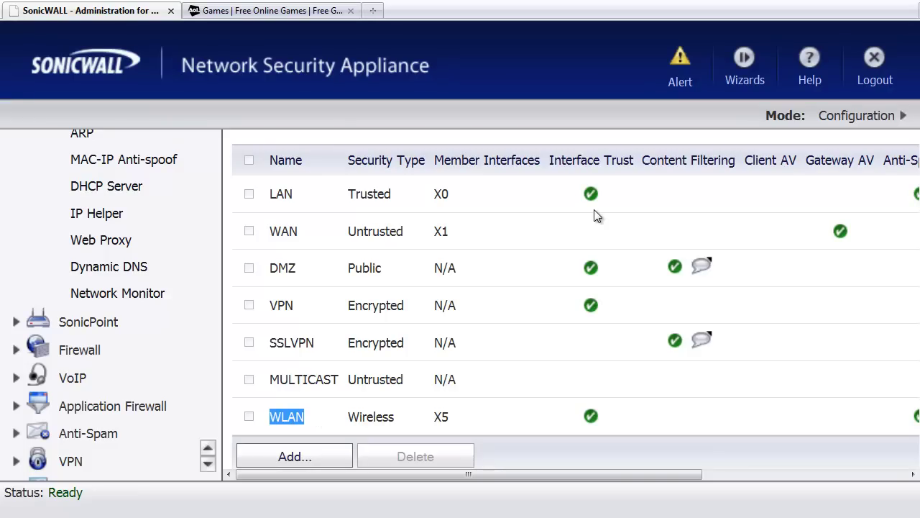
Step: Enable Enforce Content Filtering Service for the LAN zone and save the zone settings
scroll(594, 211, right, 1)
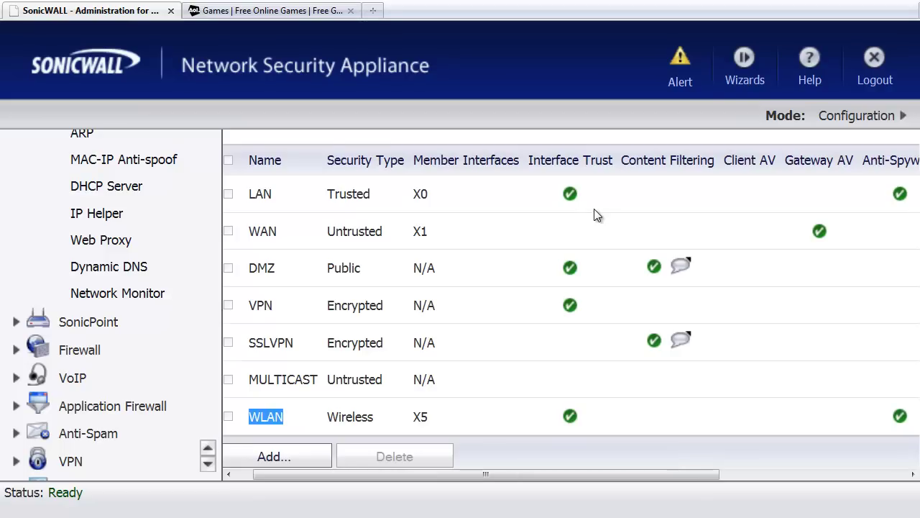
scroll(803, 212, right, 1)
scroll(804, 212, right, 10)
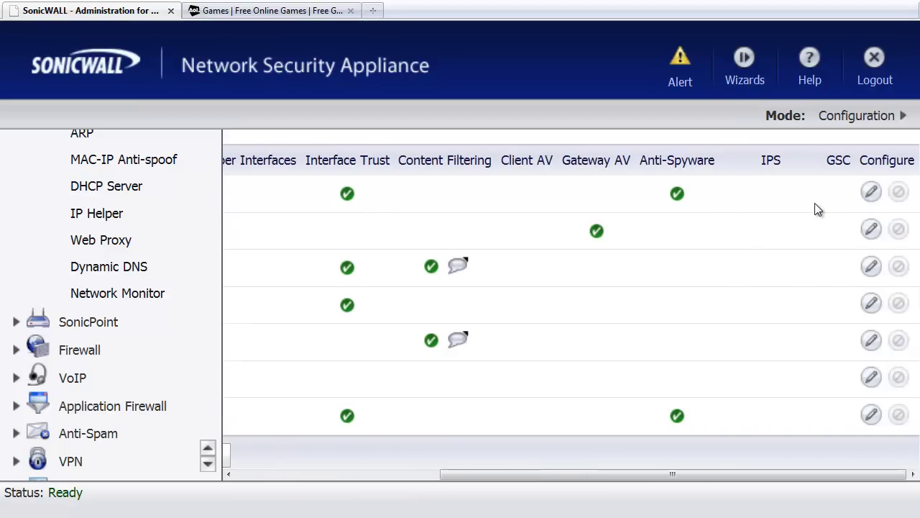
click(870, 193)
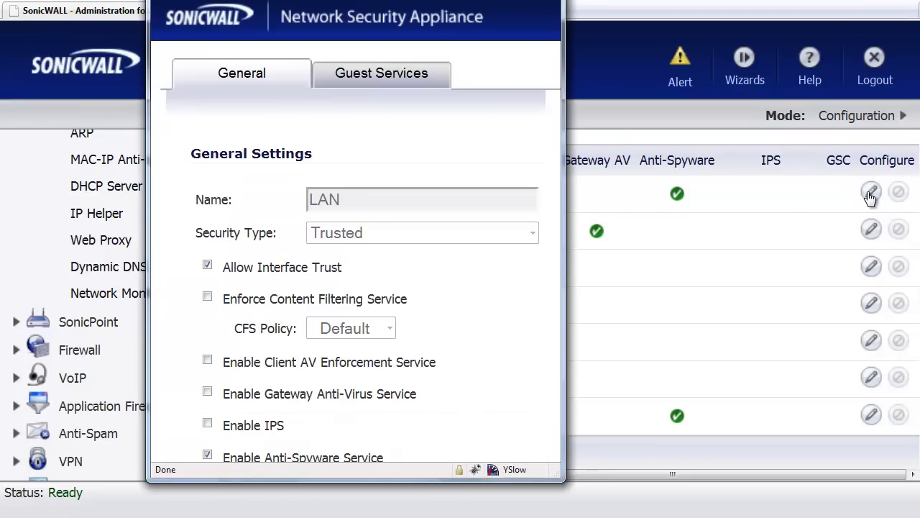
click(208, 298)
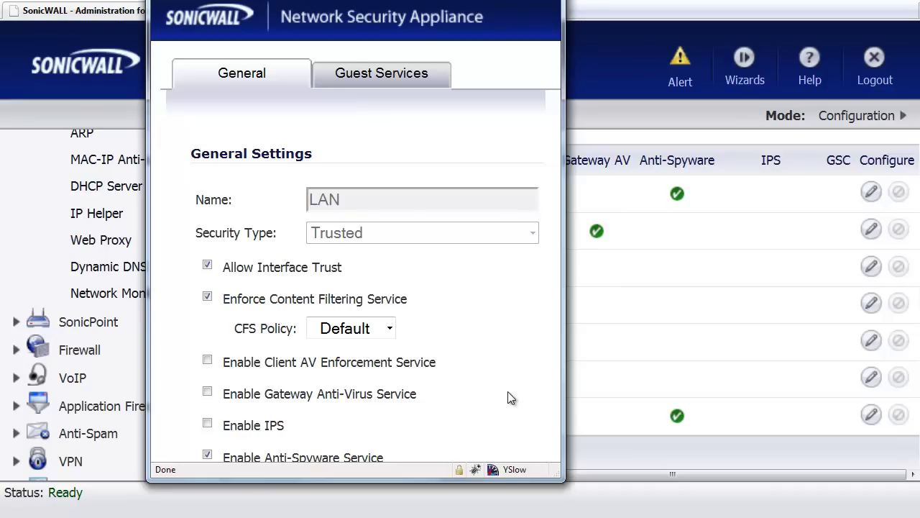
scroll(507, 399, down, 1)
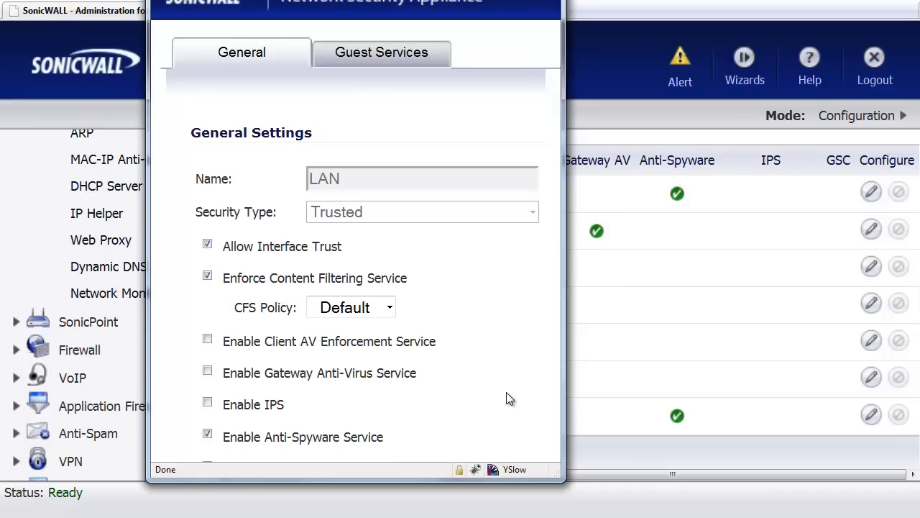
scroll(507, 399, down, 5)
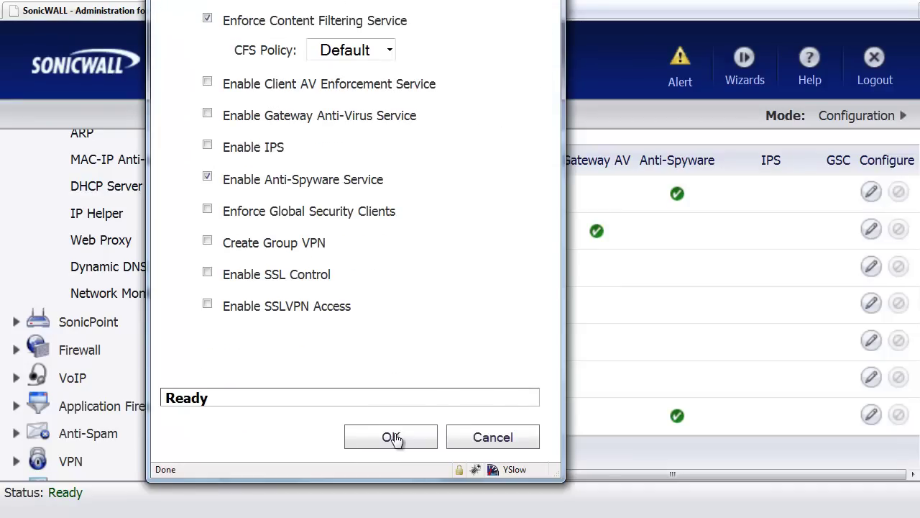
click(391, 437)
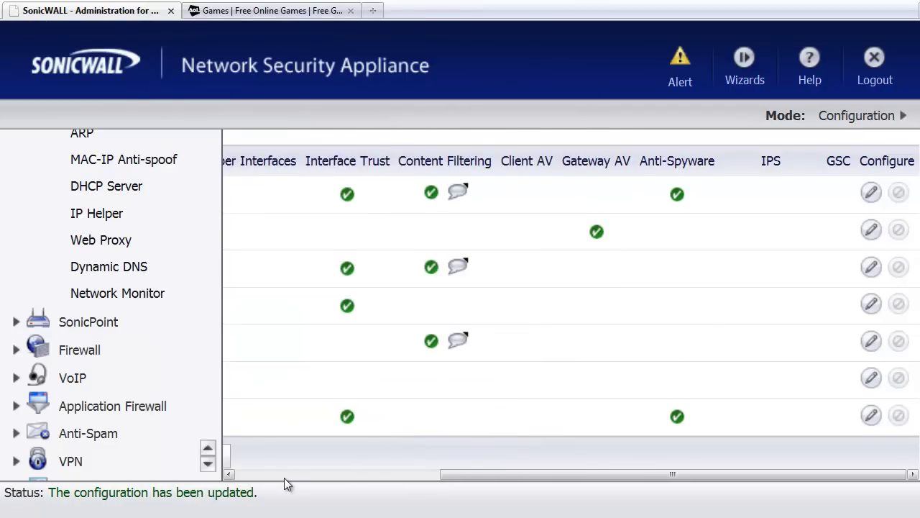
Step: Enable Enforce Content Filtering Service for the WLAN zone and save the zone settings
click(284, 474)
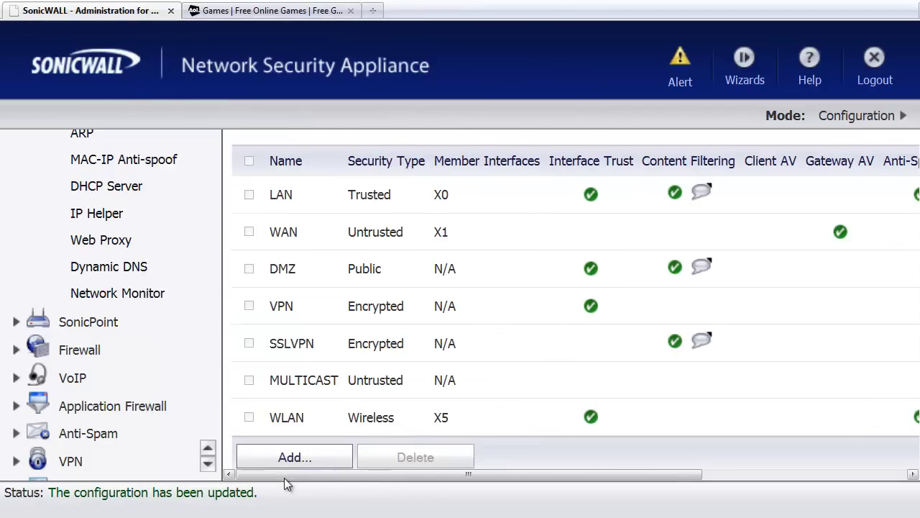
double_click(289, 422)
mouse_move(318, 477)
mouse_down()
mouse_move(355, 490)
mouse_move(678, 503)
mouse_up()
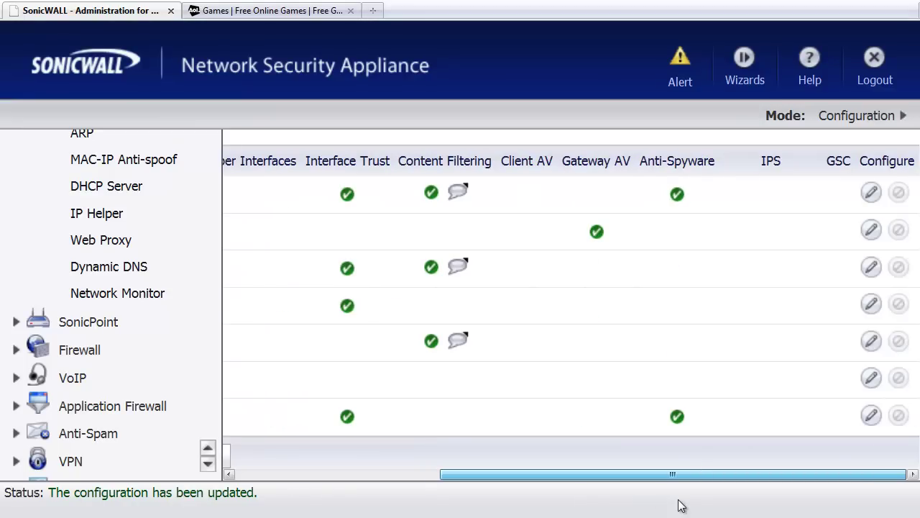
click(872, 417)
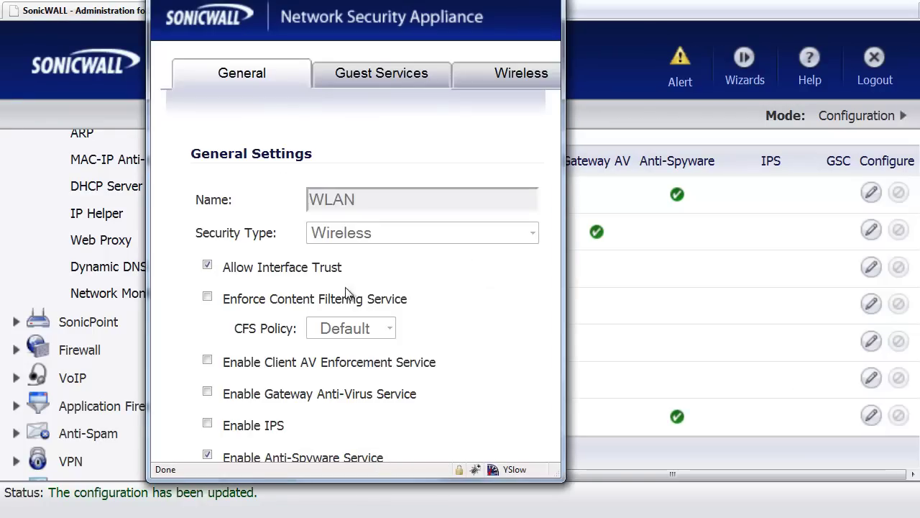
click(208, 297)
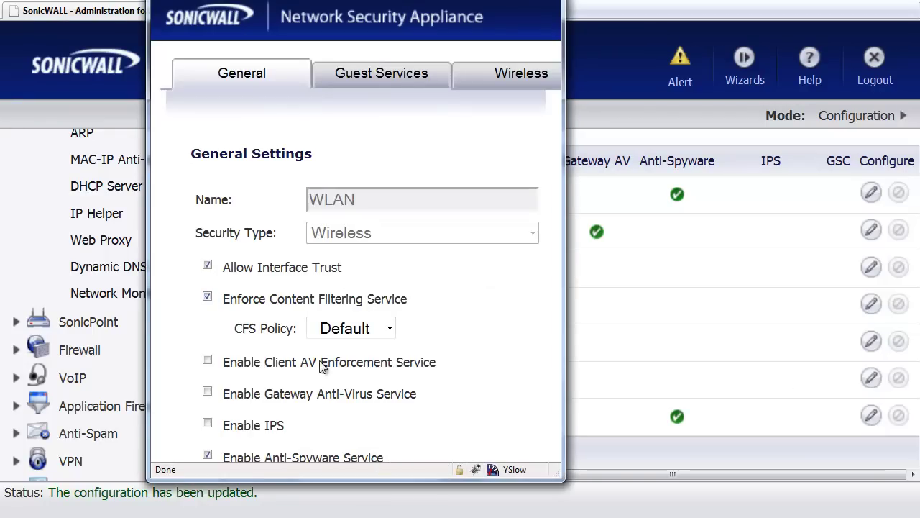
scroll(488, 370, down, 4)
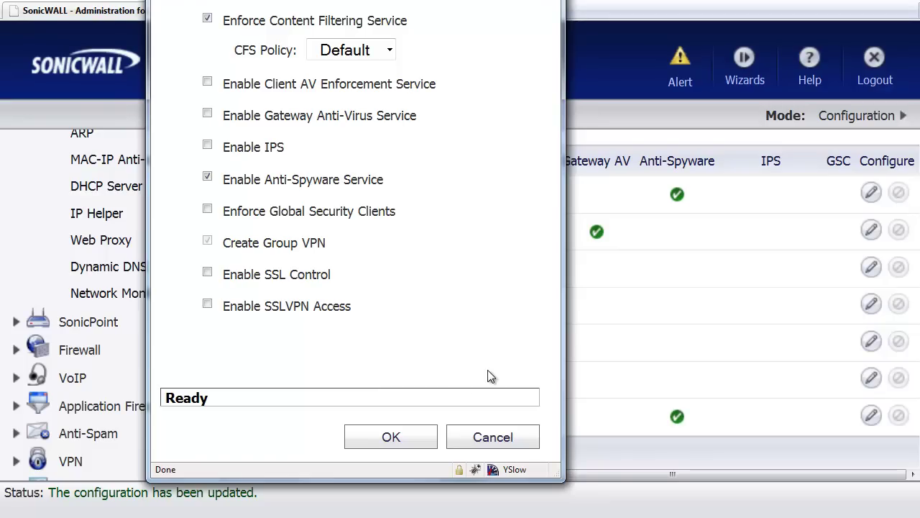
click(399, 440)
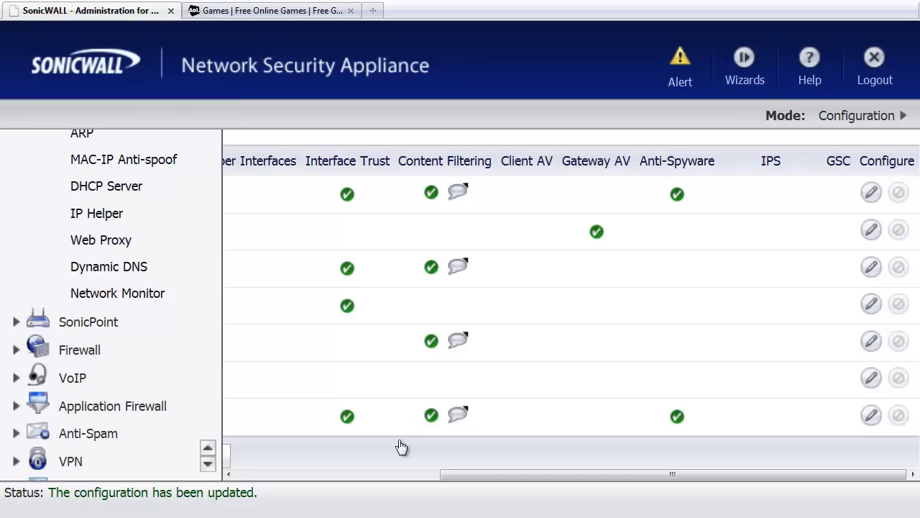
Step: Reload the games.com page to test whether it is blocked, and return to the SonicWALL administration page
click(263, 13)
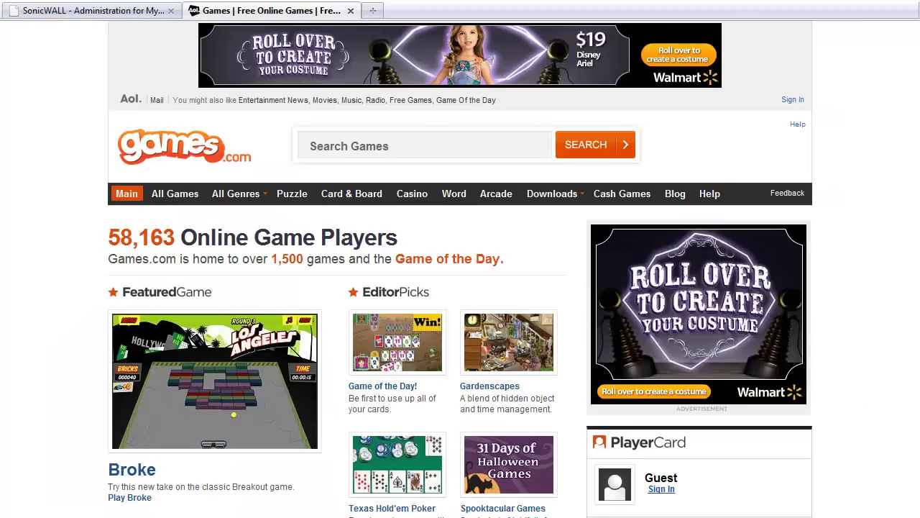
key(F5)
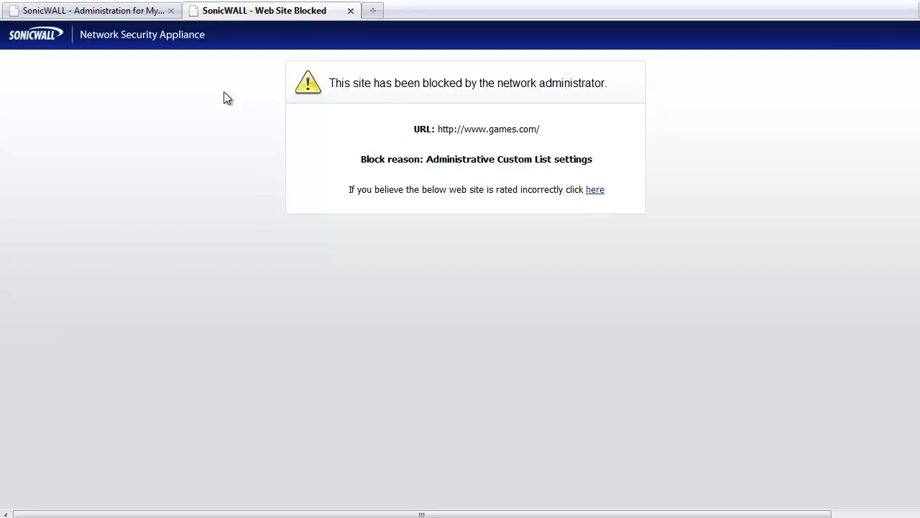
click(129, 16)
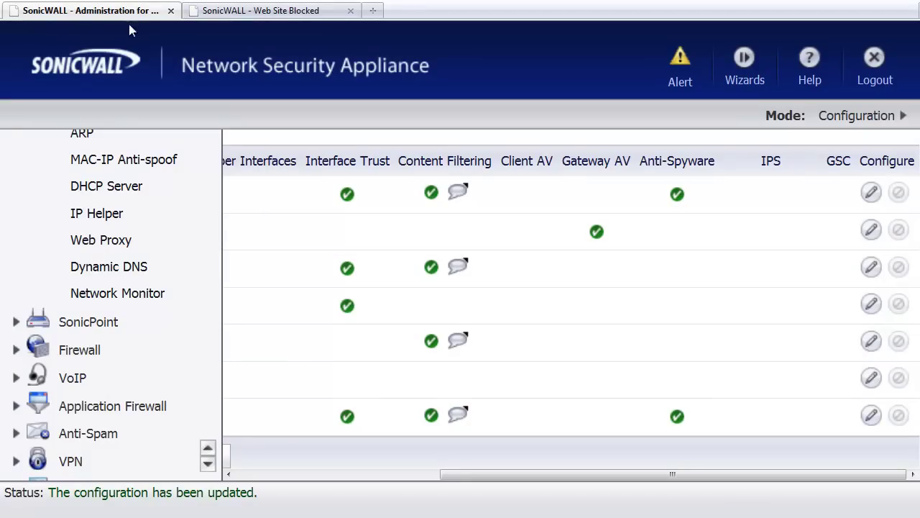